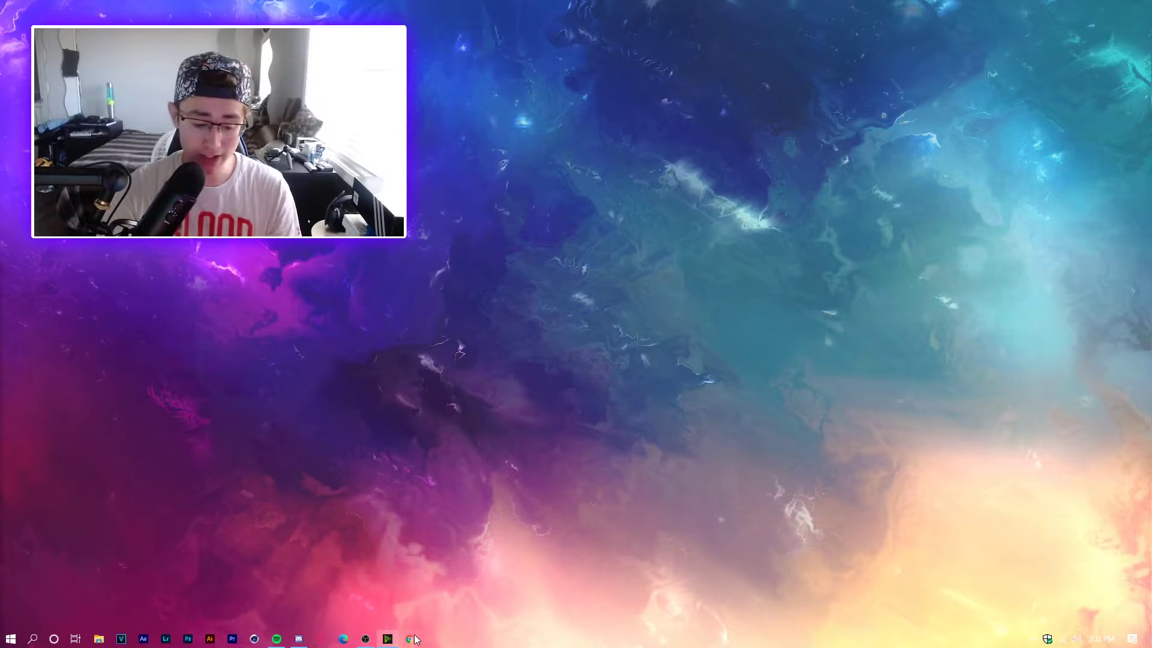
Search Google for NVIDIA Broadcast in Chrome and open NVIDIA's Broadcast article.
click(413, 639)
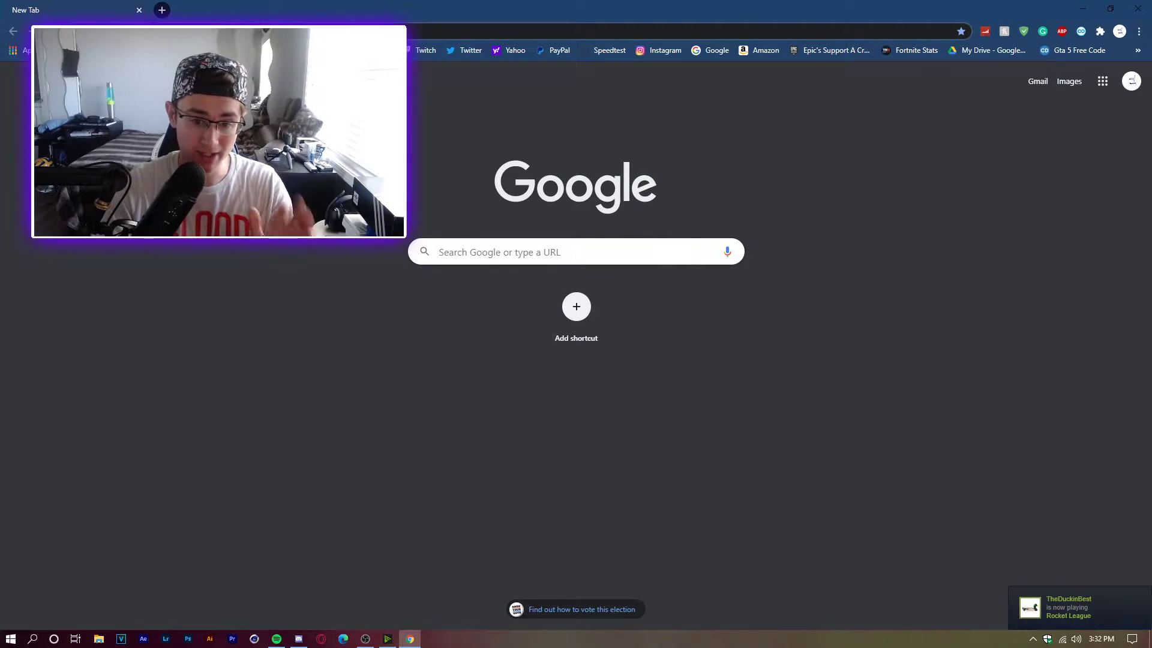
text(nvid)
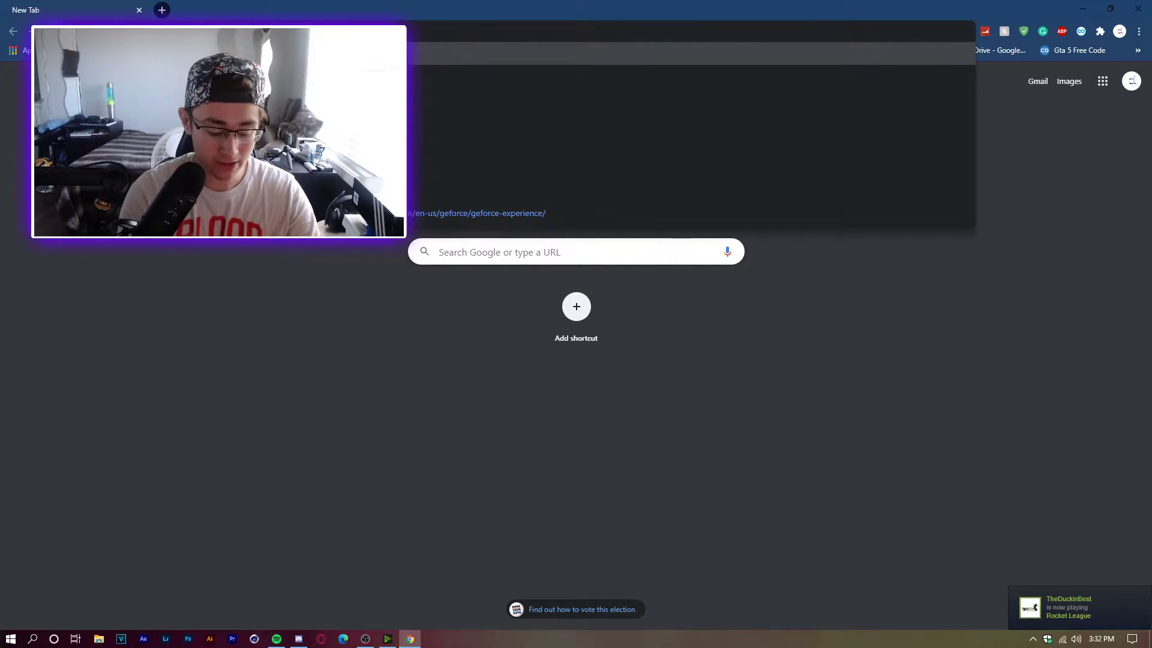
text( geforce e)
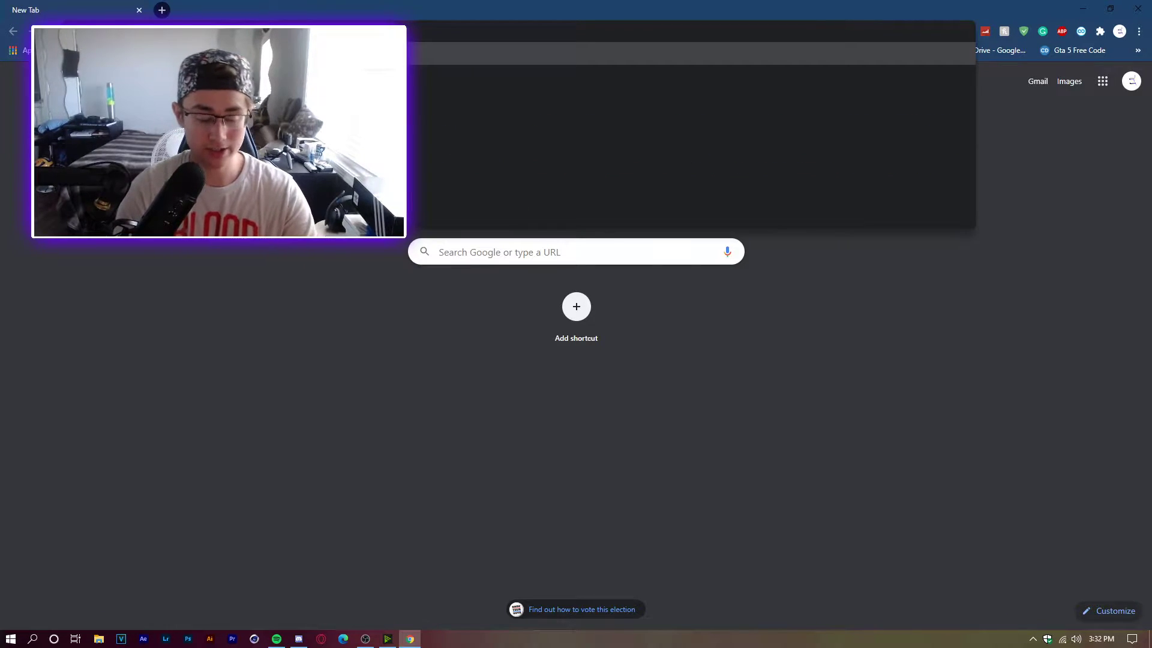
key(Return)
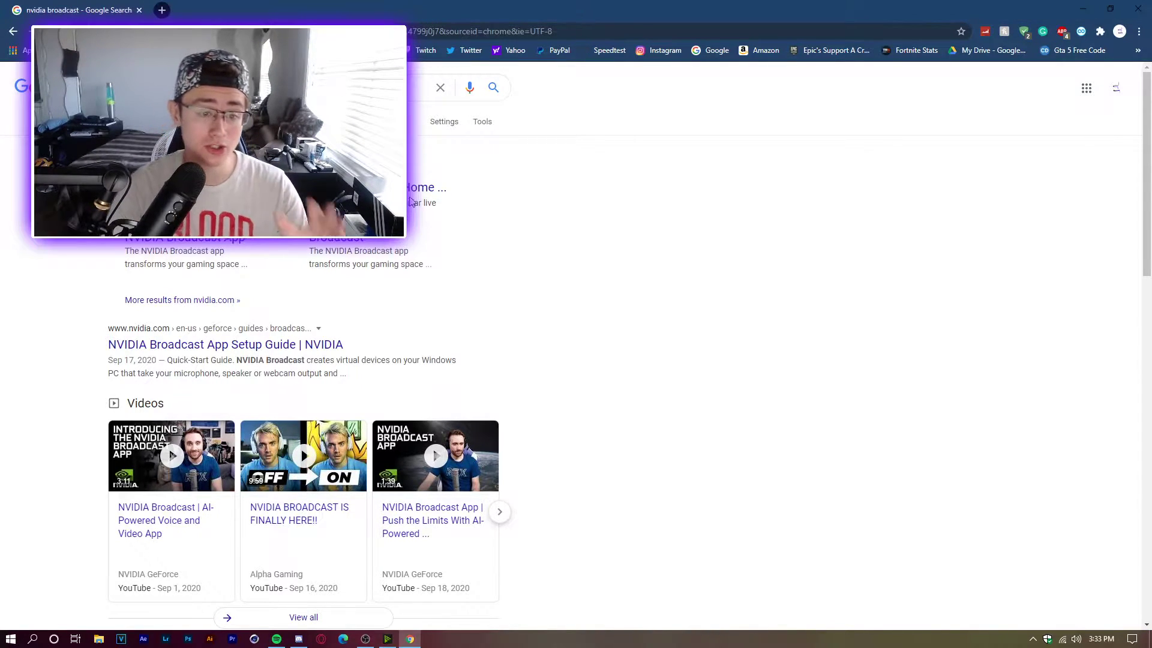
click(433, 190)
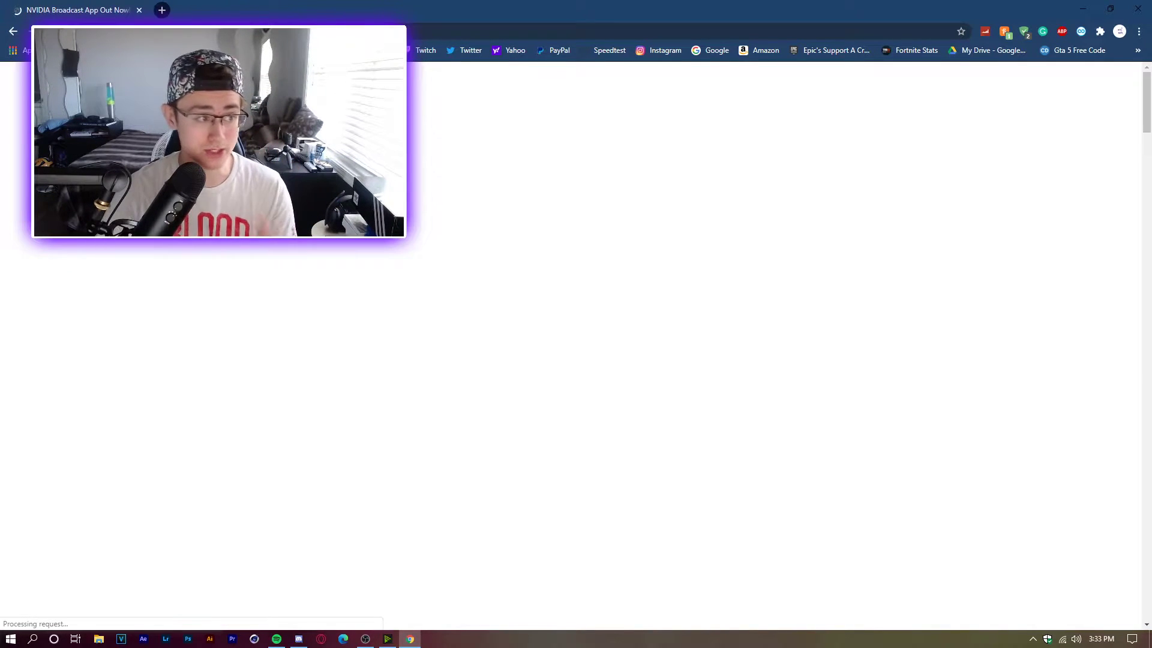
Skim the Broadcast article, return to the download page, close Chrome, and move the Broadcast window.
scroll(271, 244, down, 4)
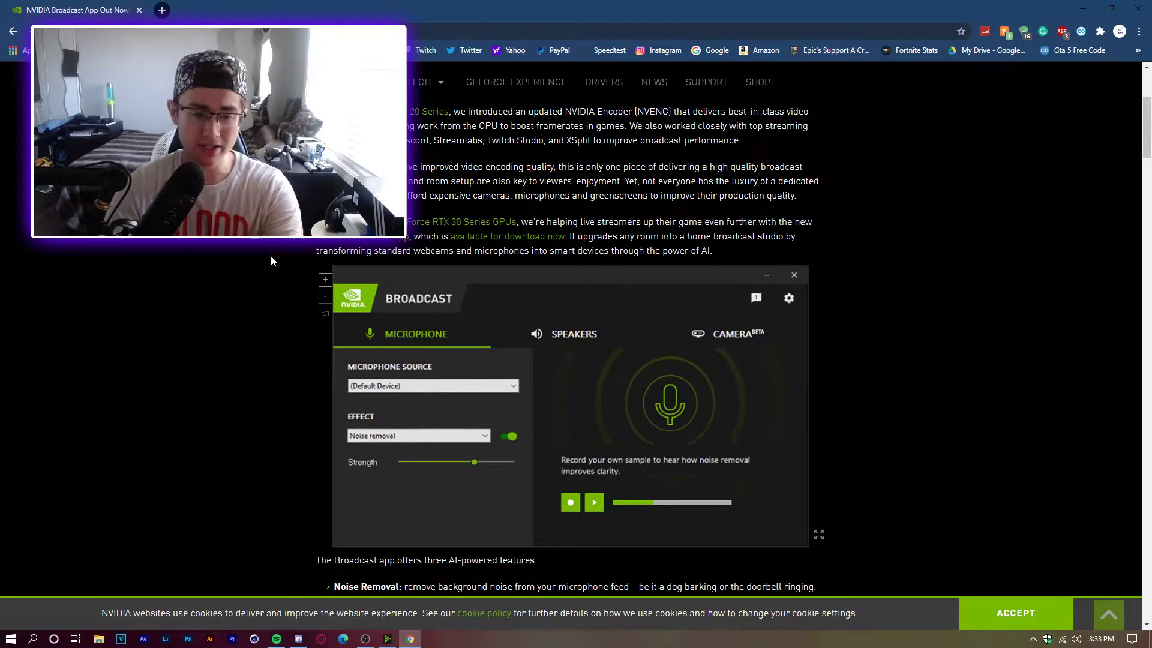
scroll(283, 272, down, 6)
scroll(282, 288, down, 15)
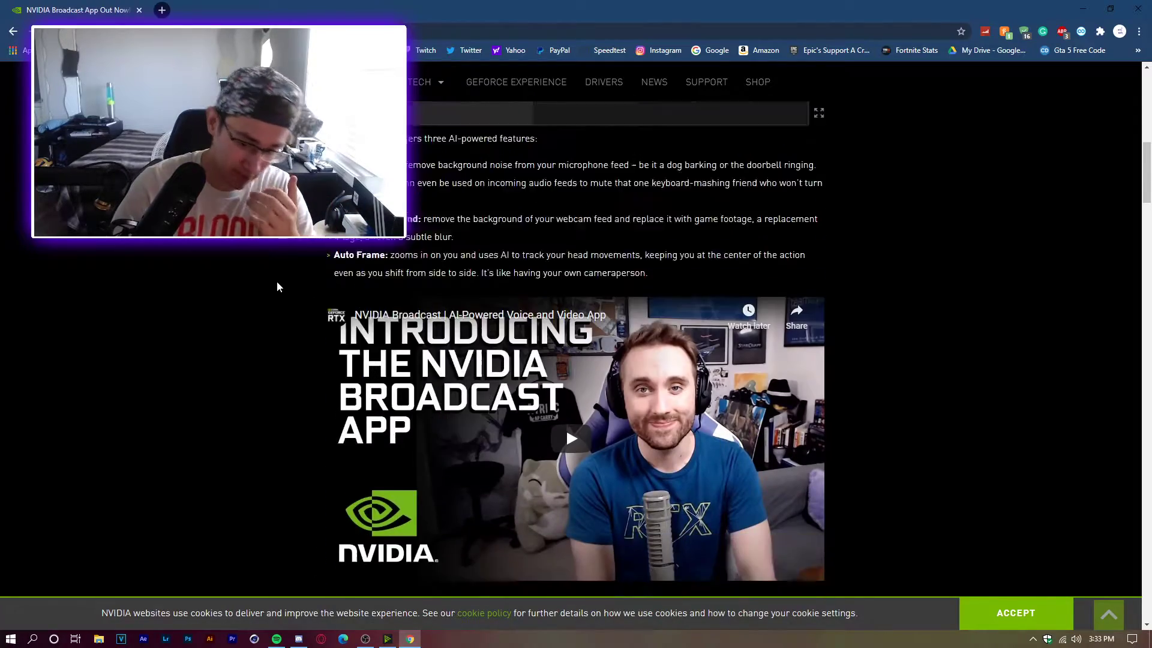
scroll(278, 300, up, 20)
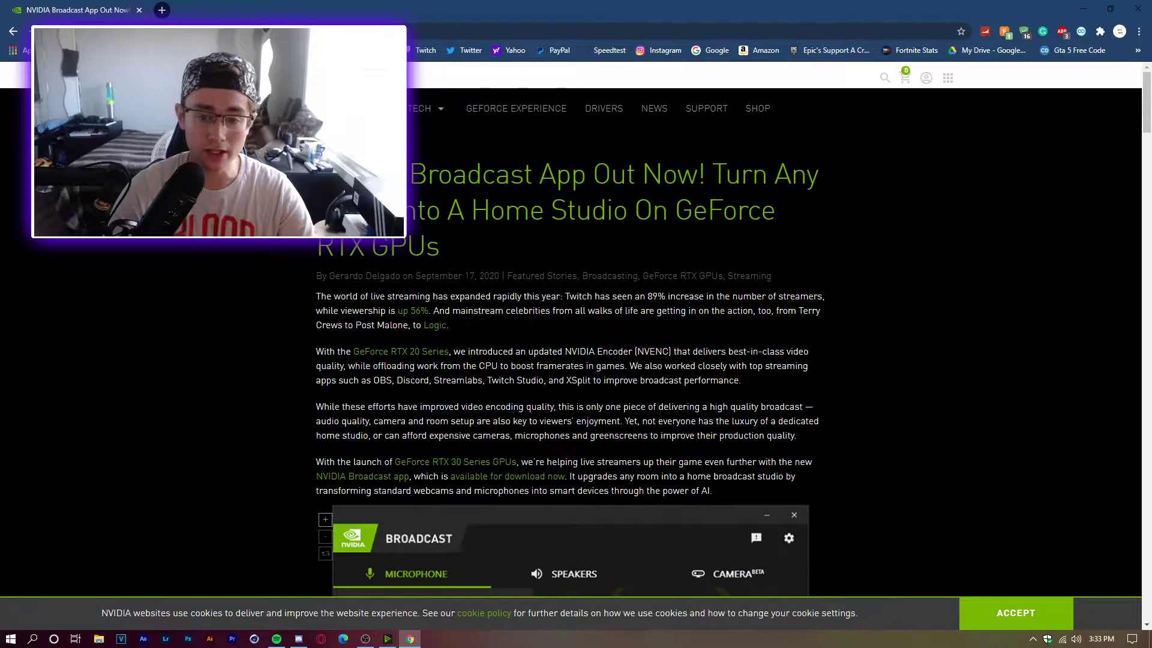
key(alt+Left)
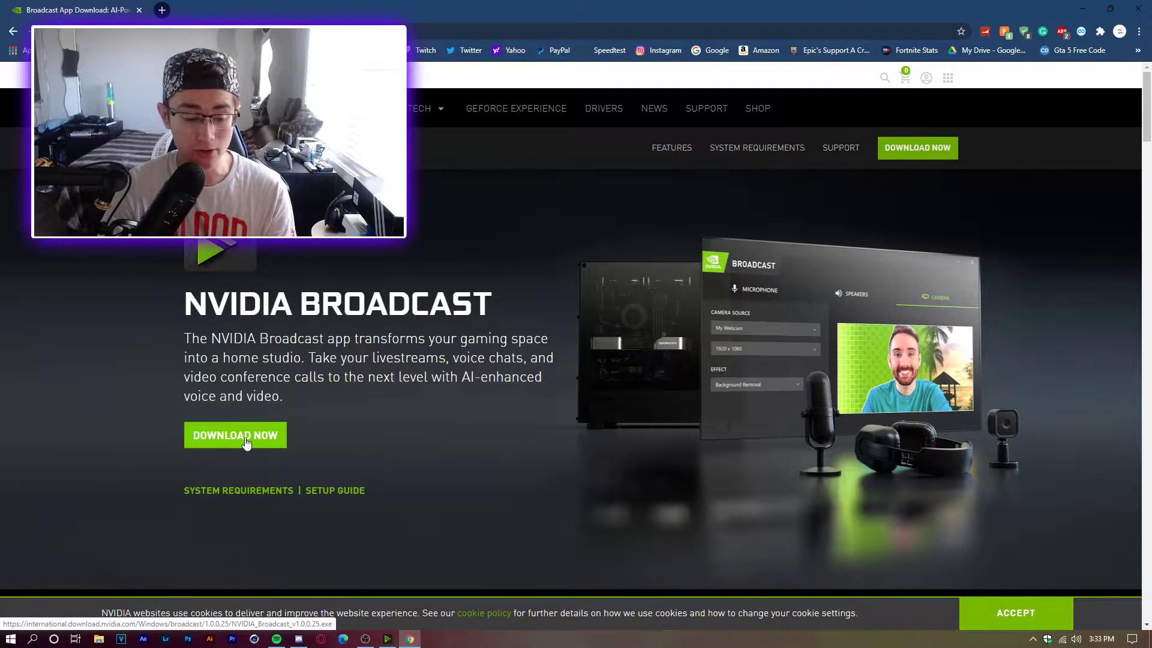
click(1138, 9)
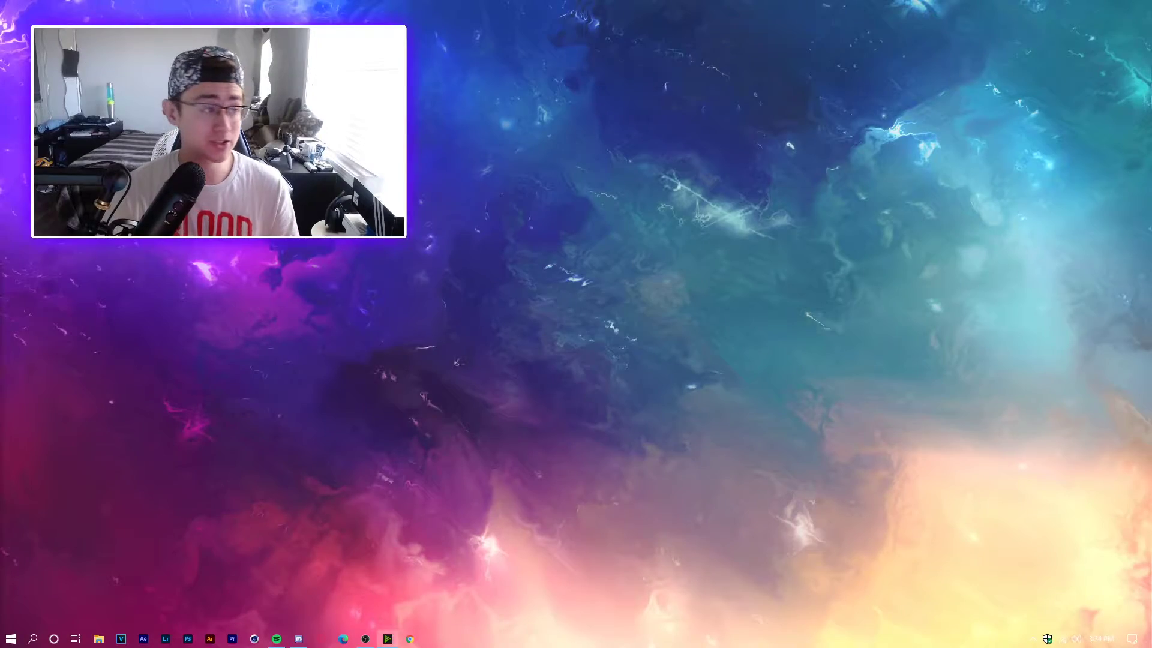
drag(812, 90, 661, 198)
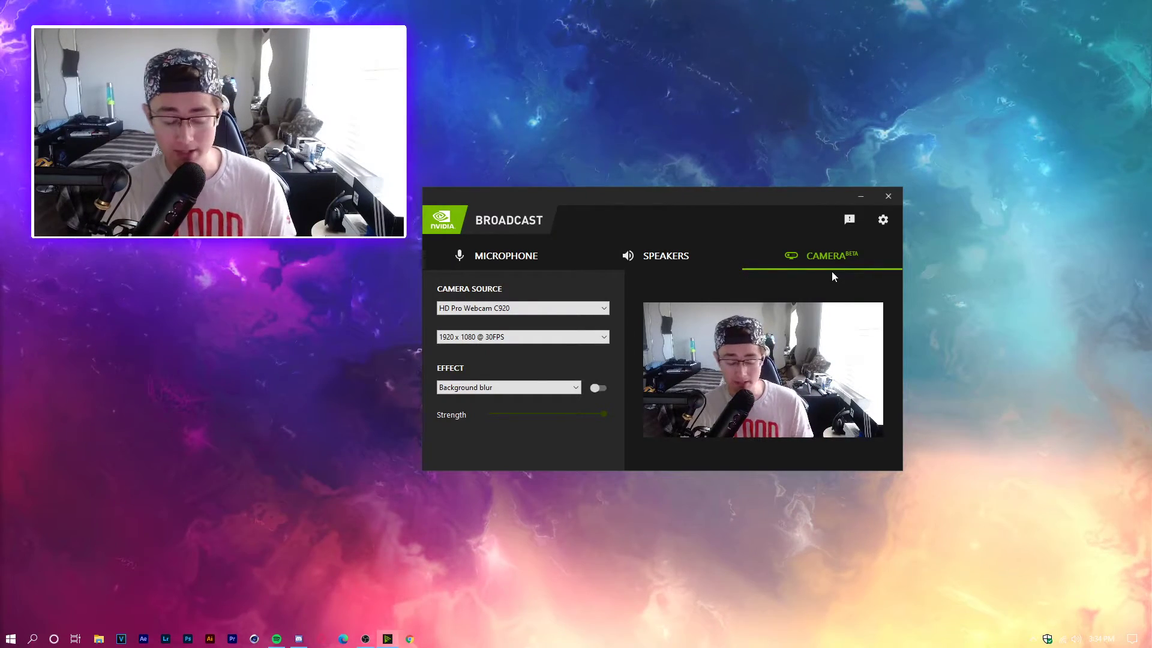
Drag the NVIDIA Broadcast window to the lower right of the screen, nudging it slightly up-left.
drag(671, 193, 815, 297)
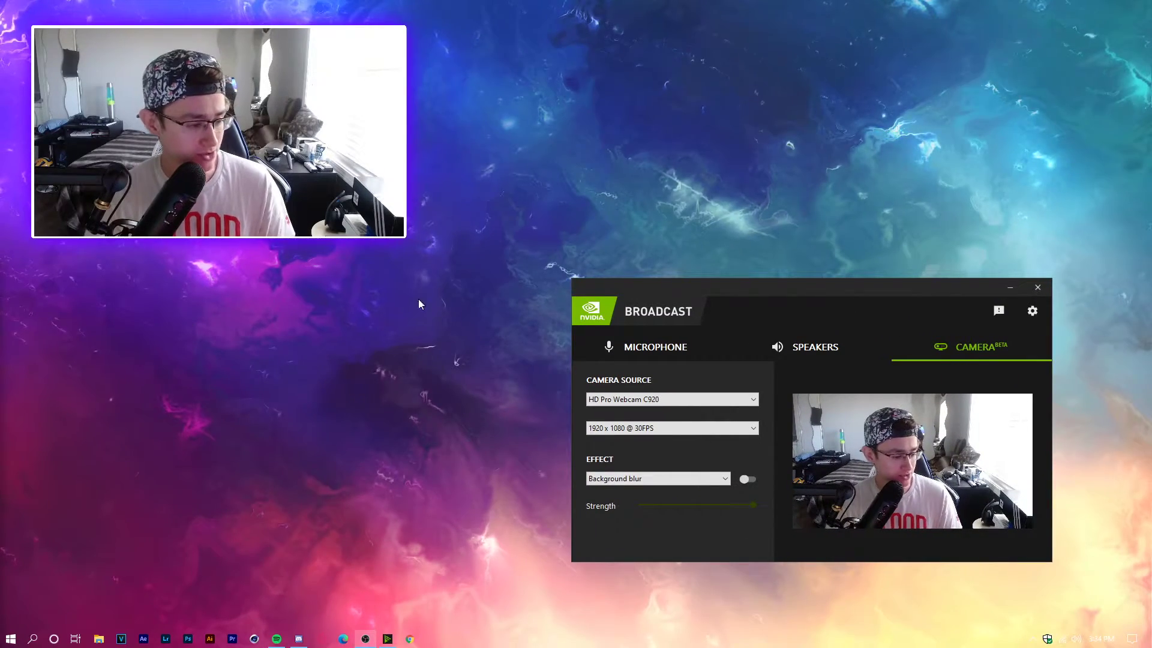
drag(761, 291, 748, 259)
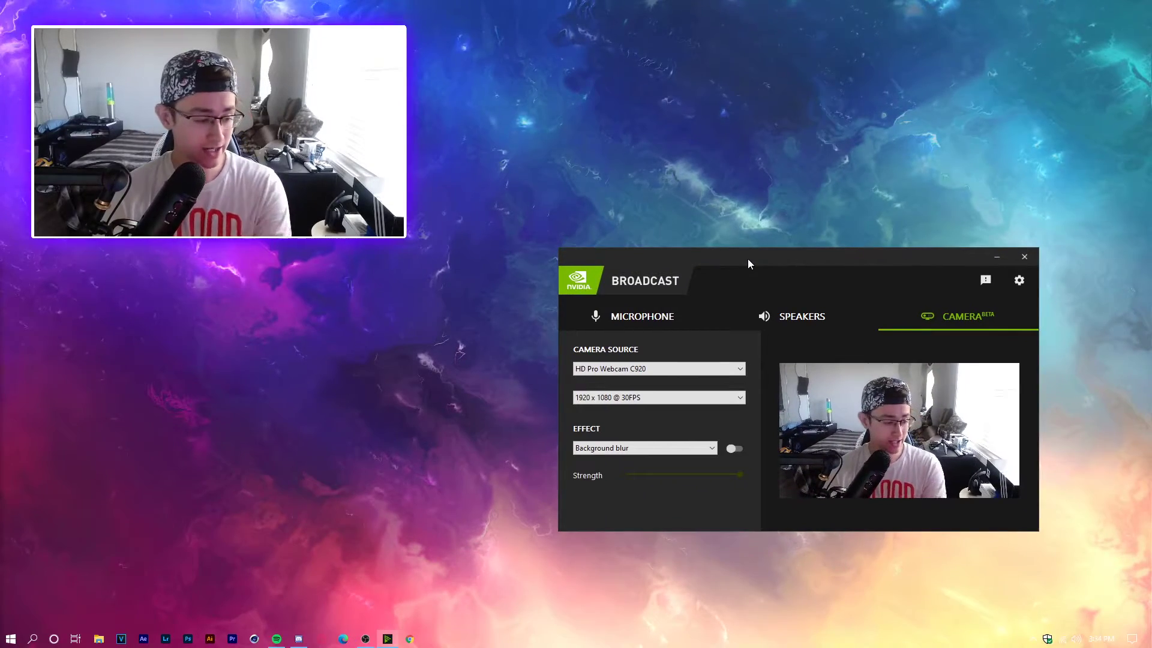
Turn on Background blur, then change the camera effect to Background replacement.
click(650, 450)
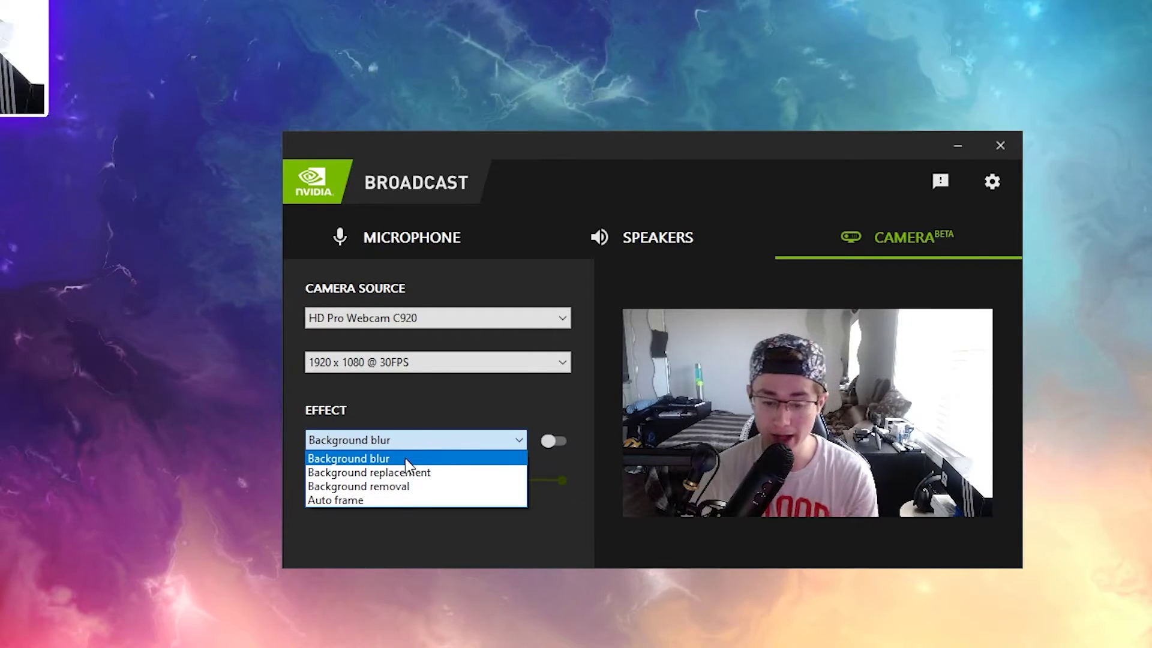
click(405, 458)
click(555, 441)
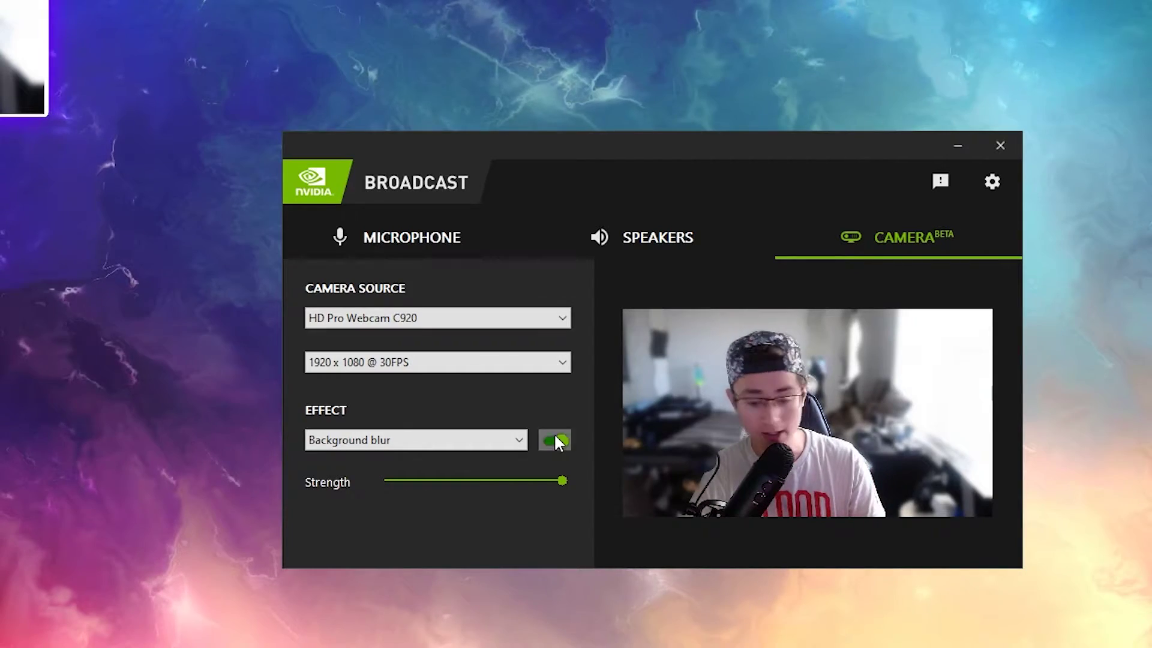
click(460, 440)
click(427, 474)
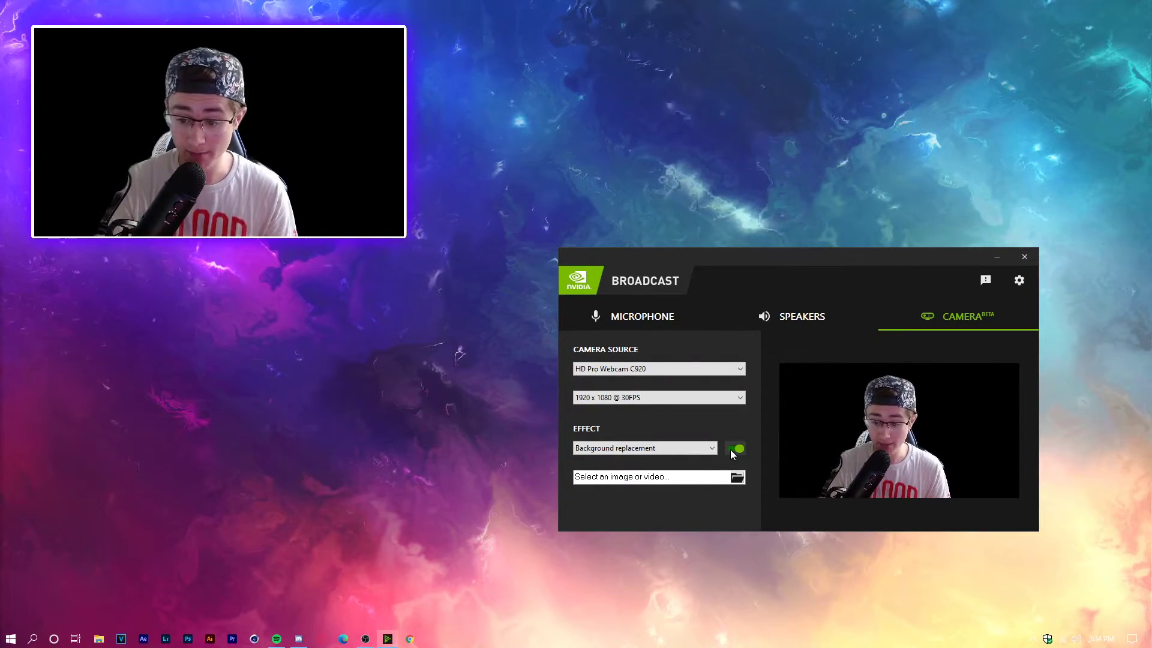
Try the Background removal effect, then switch to Auto frame and adjust its zoom.
click(690, 449)
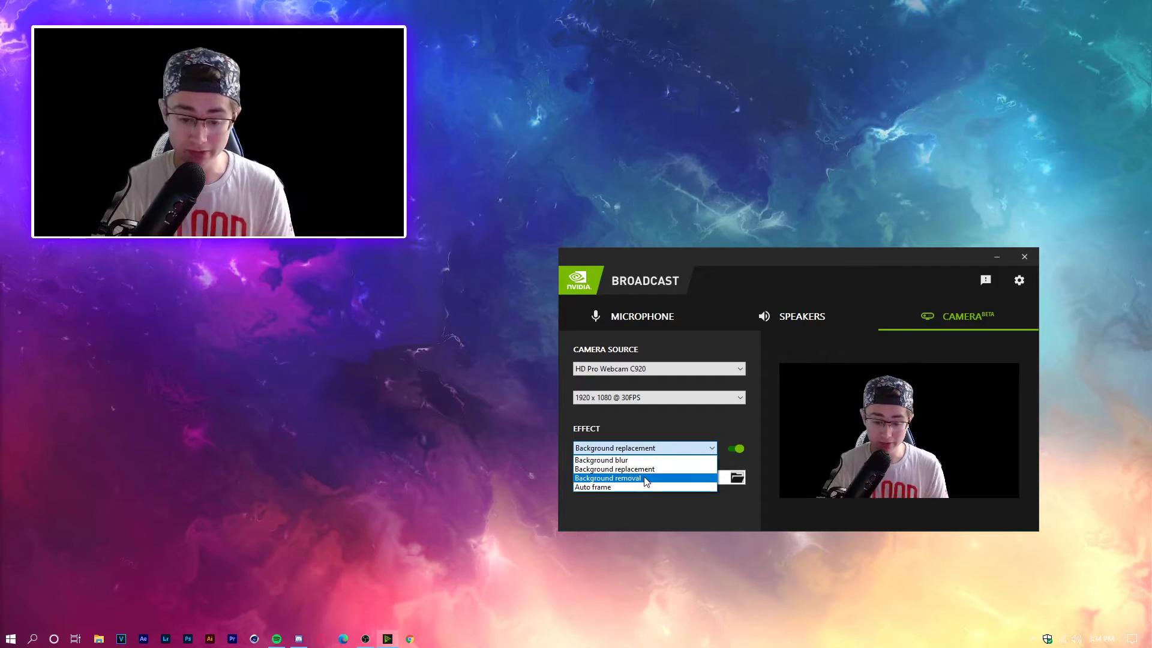
click(644, 479)
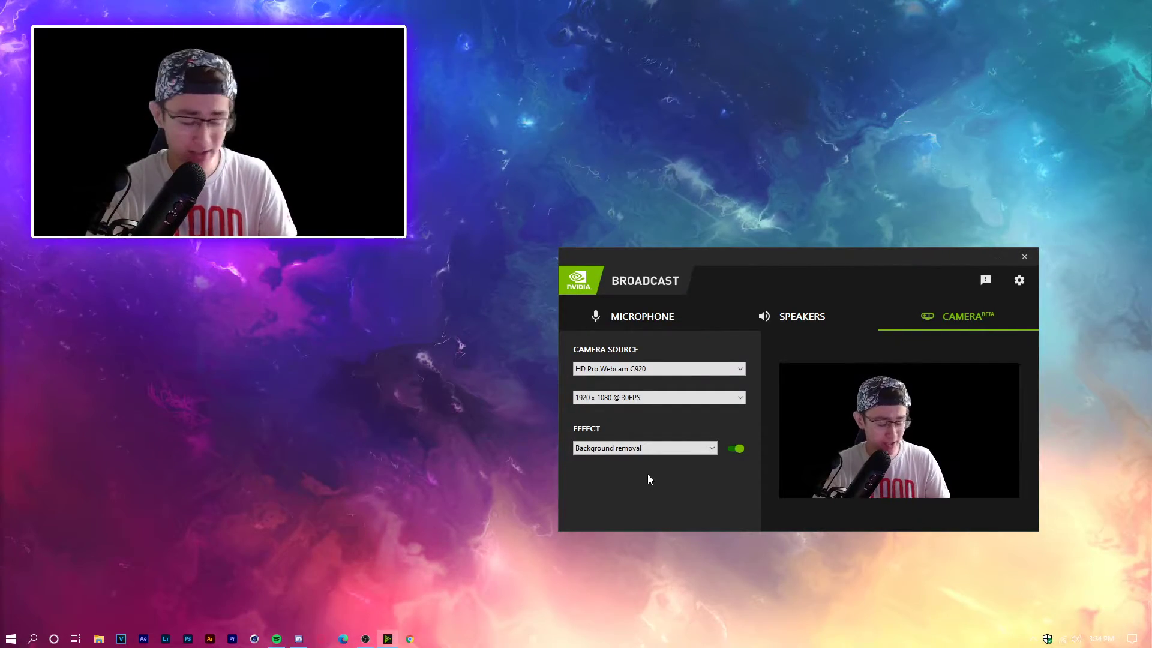
click(653, 456)
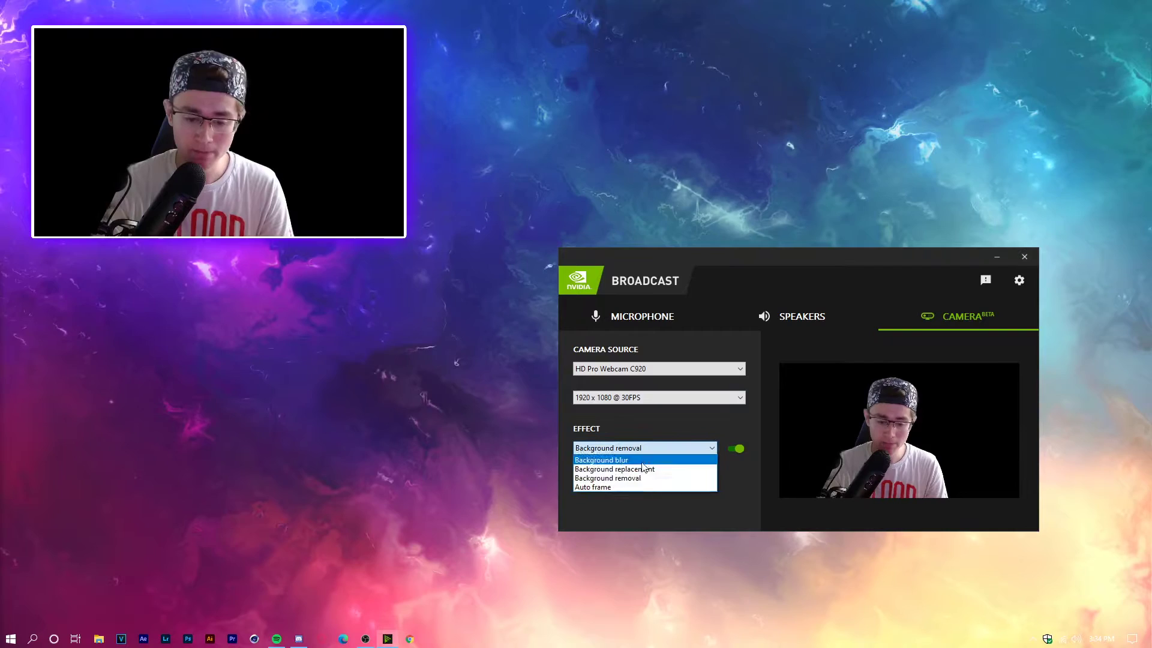
click(611, 487)
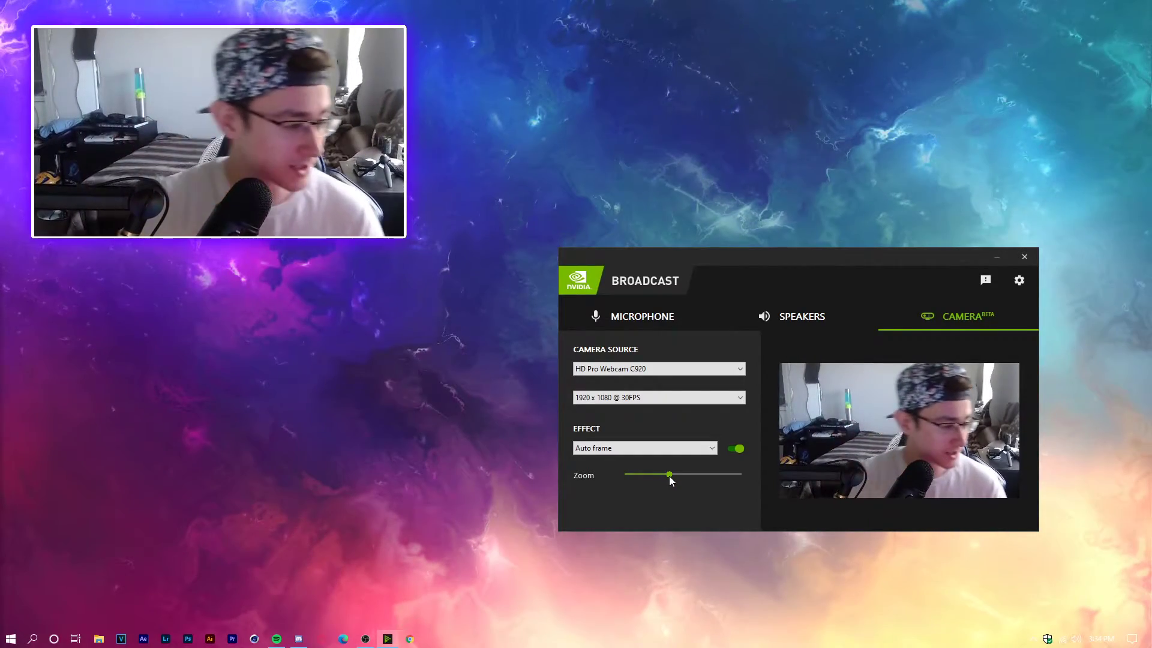
mouse_move(669, 474)
mouse_down()
mouse_move(714, 475)
mouse_move(669, 474)
mouse_up()
Turn Auto frame off and set the camera effect back to Background blur.
click(685, 452)
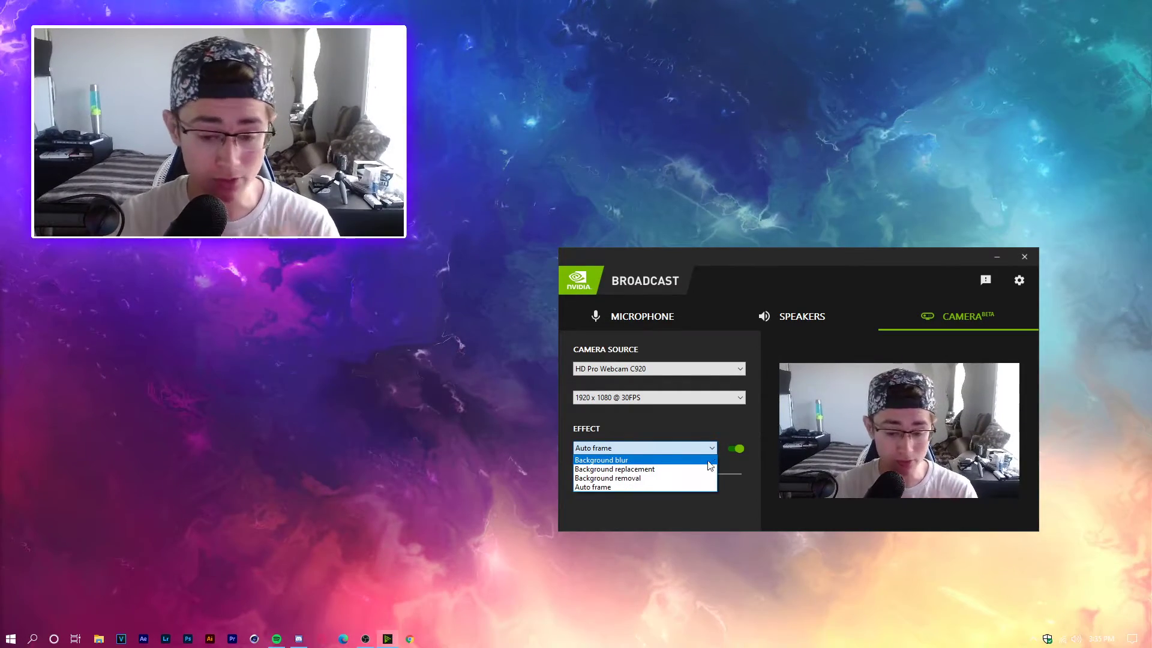
click(736, 450)
click(736, 450)
click(686, 447)
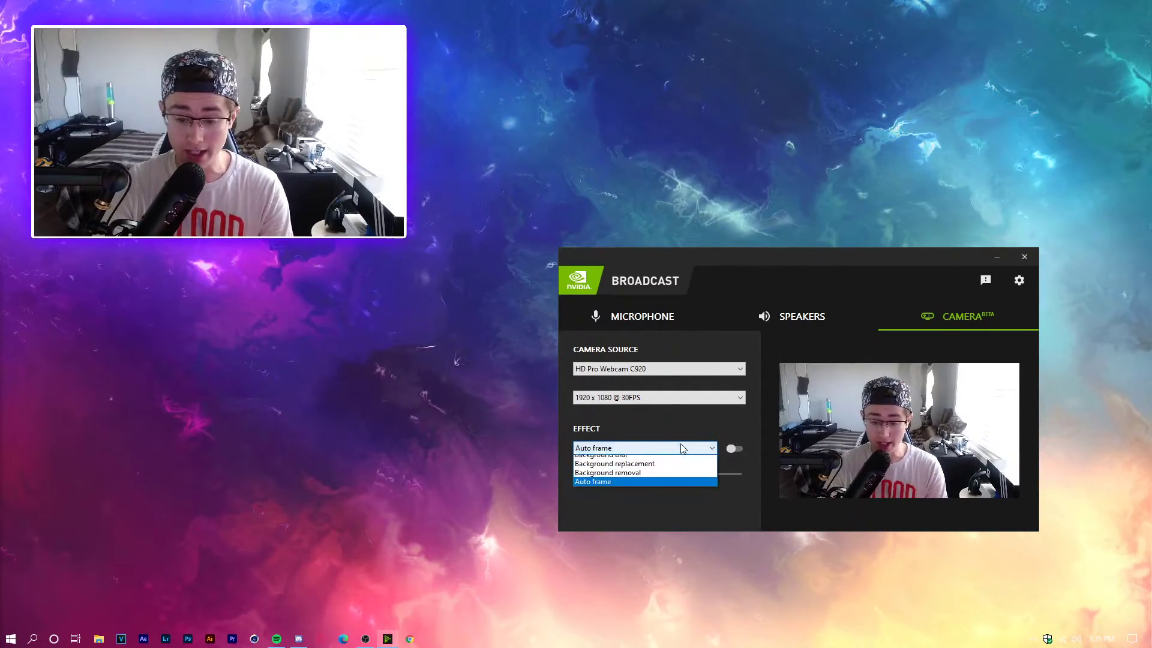
click(624, 468)
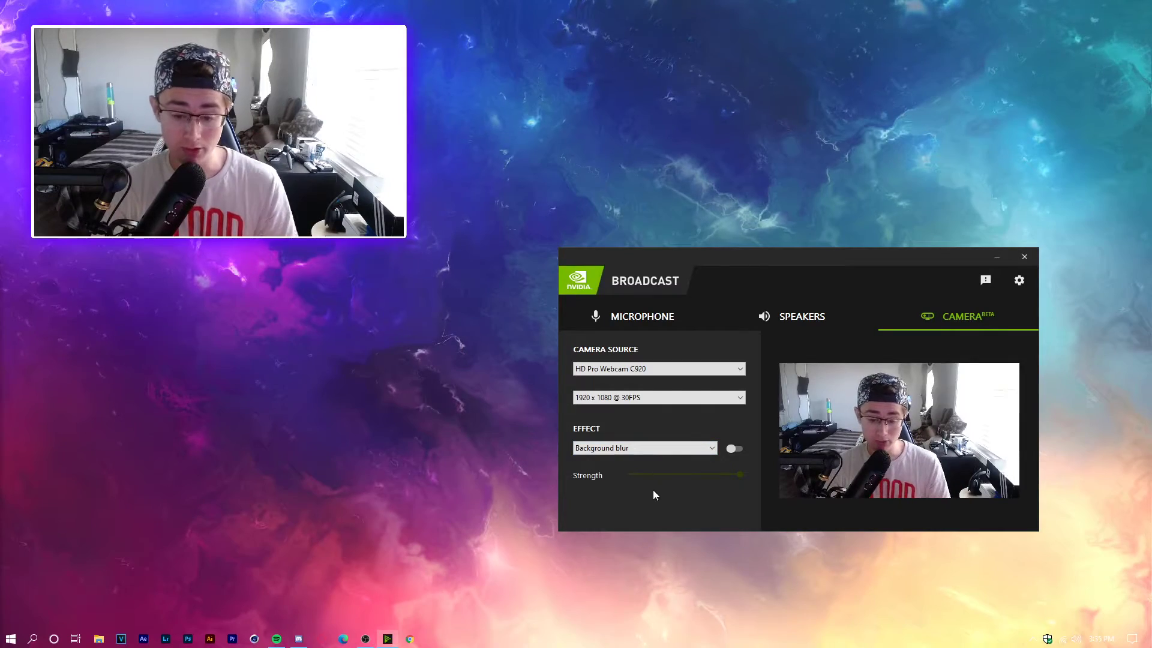
Enable Background blur at maximum strength, then bring OBS Studio to the front.
click(741, 451)
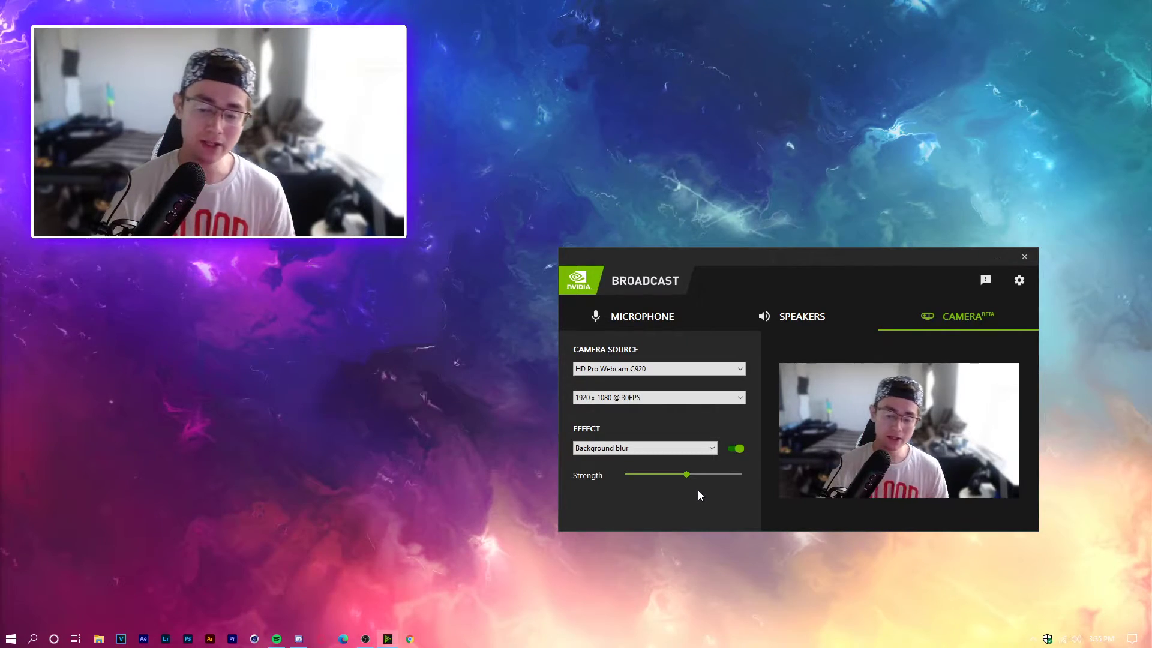
drag(688, 474, 682, 474)
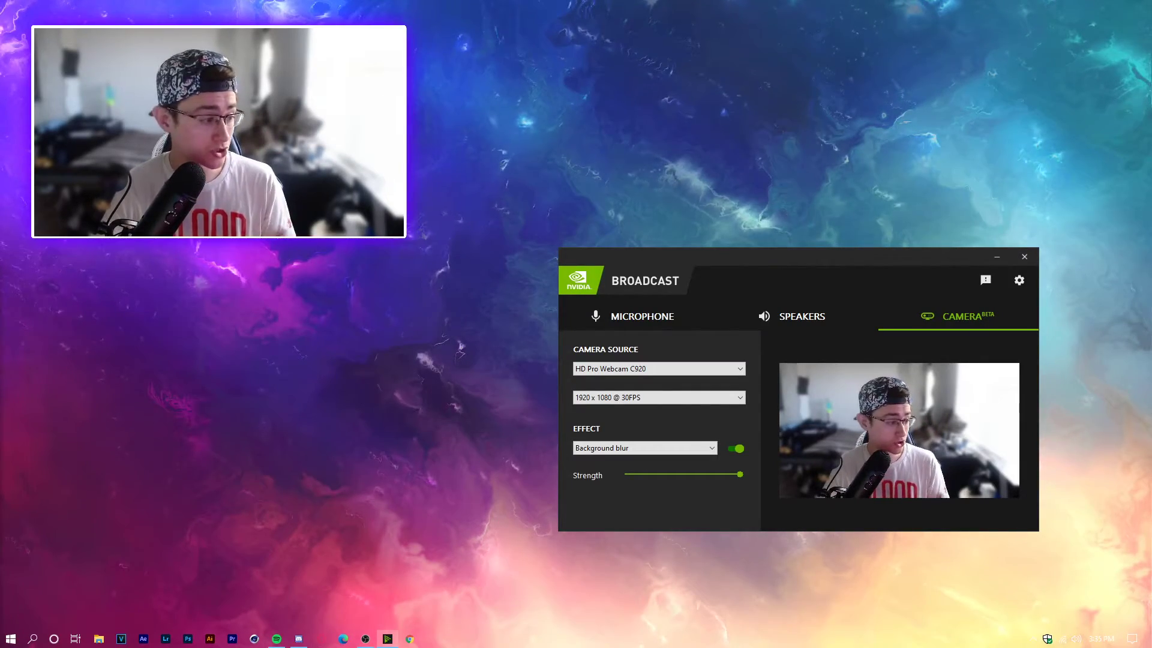
key(alt+Tab)
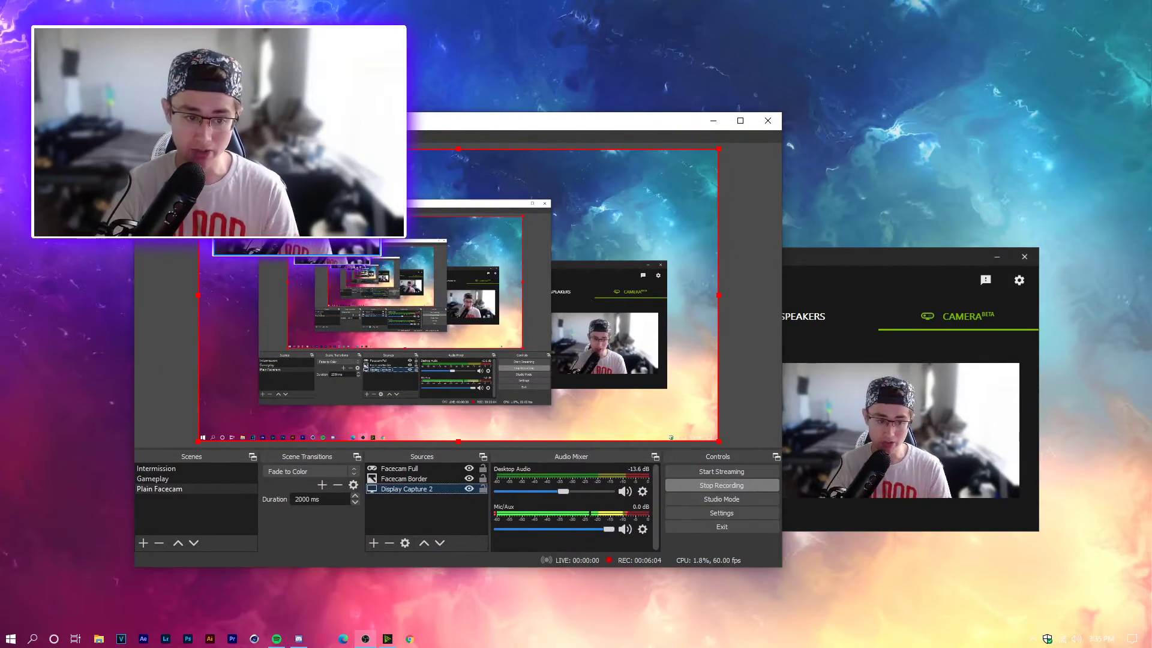
drag(480, 128, 612, 151)
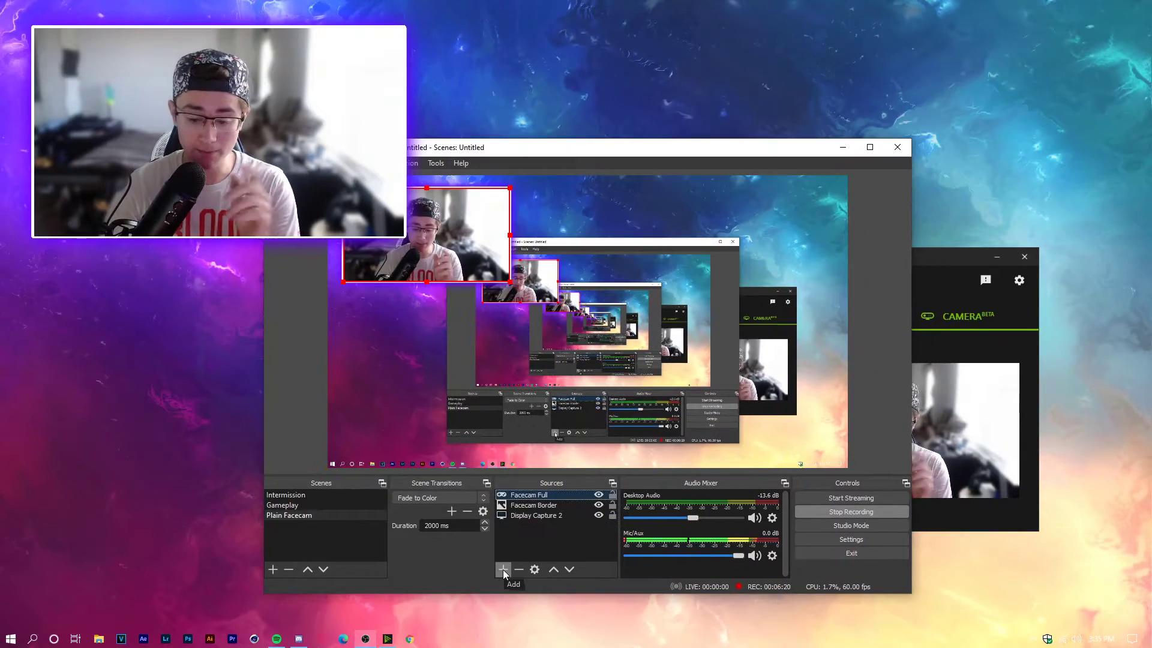
click(503, 570)
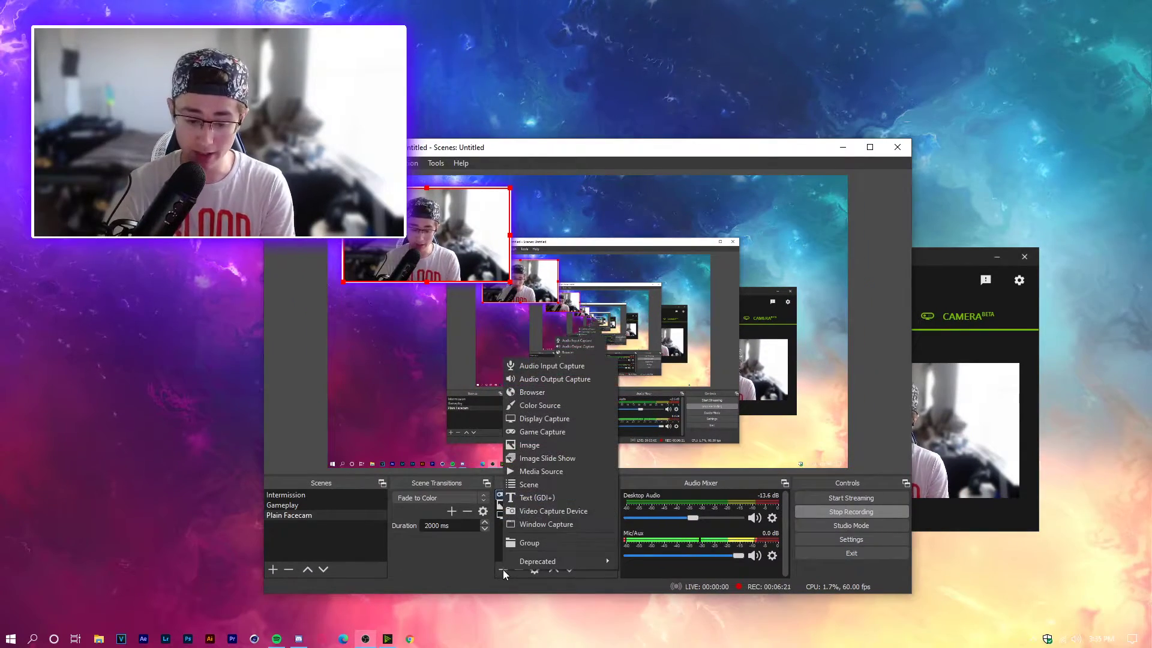
click(546, 436)
click(629, 459)
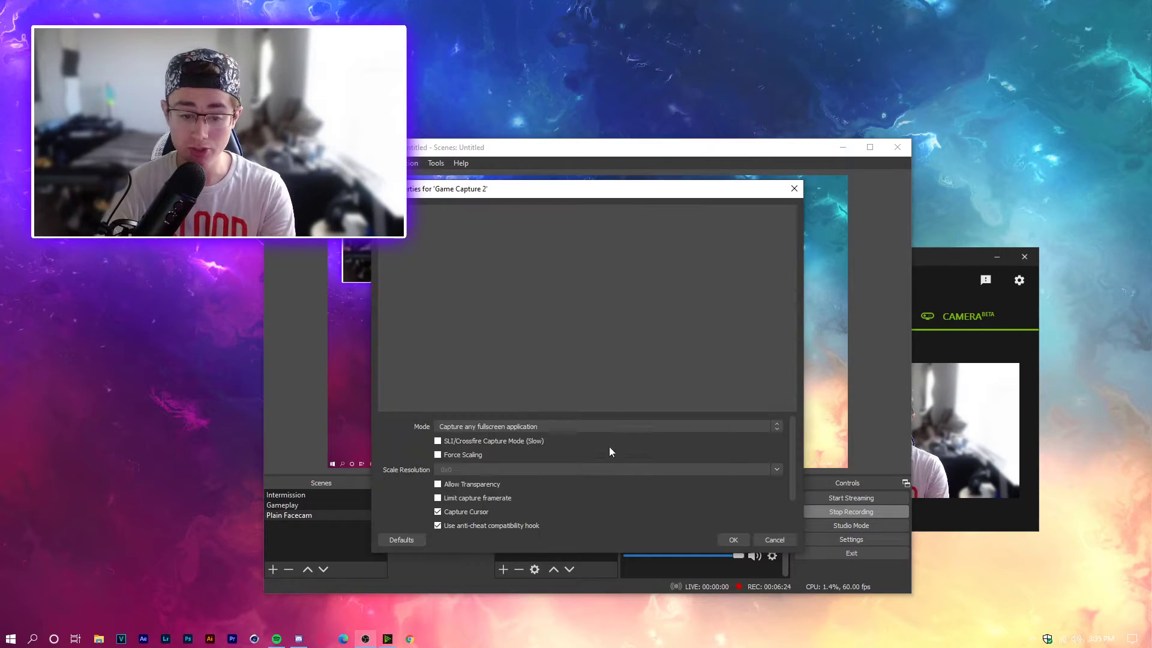
click(553, 426)
click(516, 441)
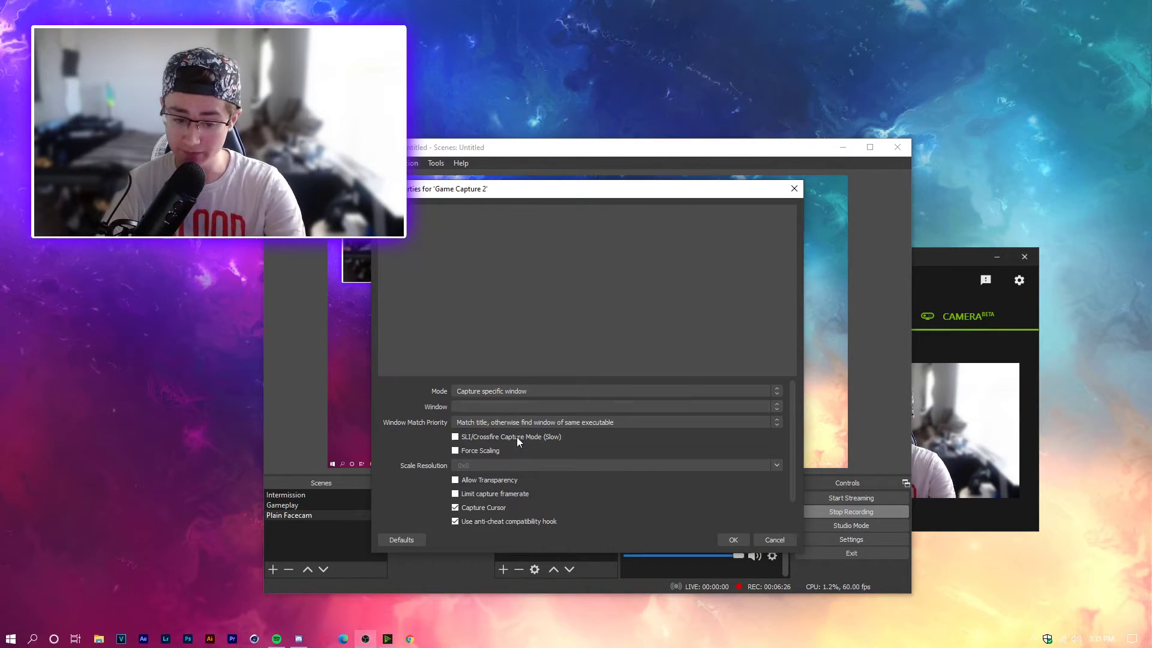
click(510, 407)
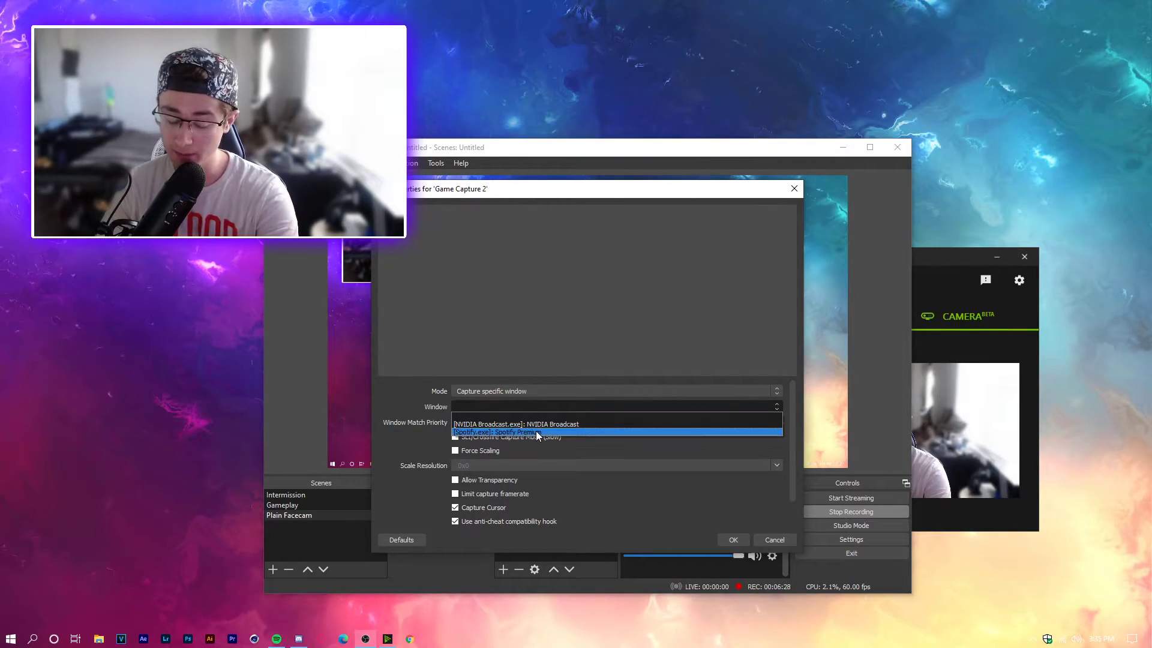
click(767, 536)
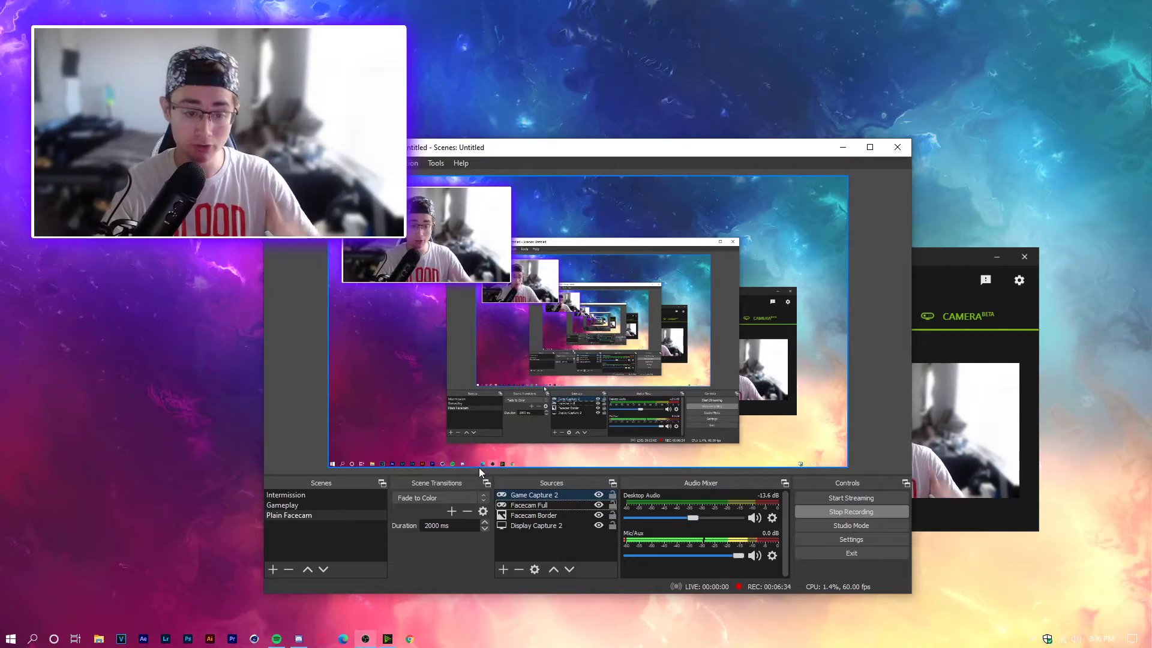
right_click(515, 200)
click(548, 345)
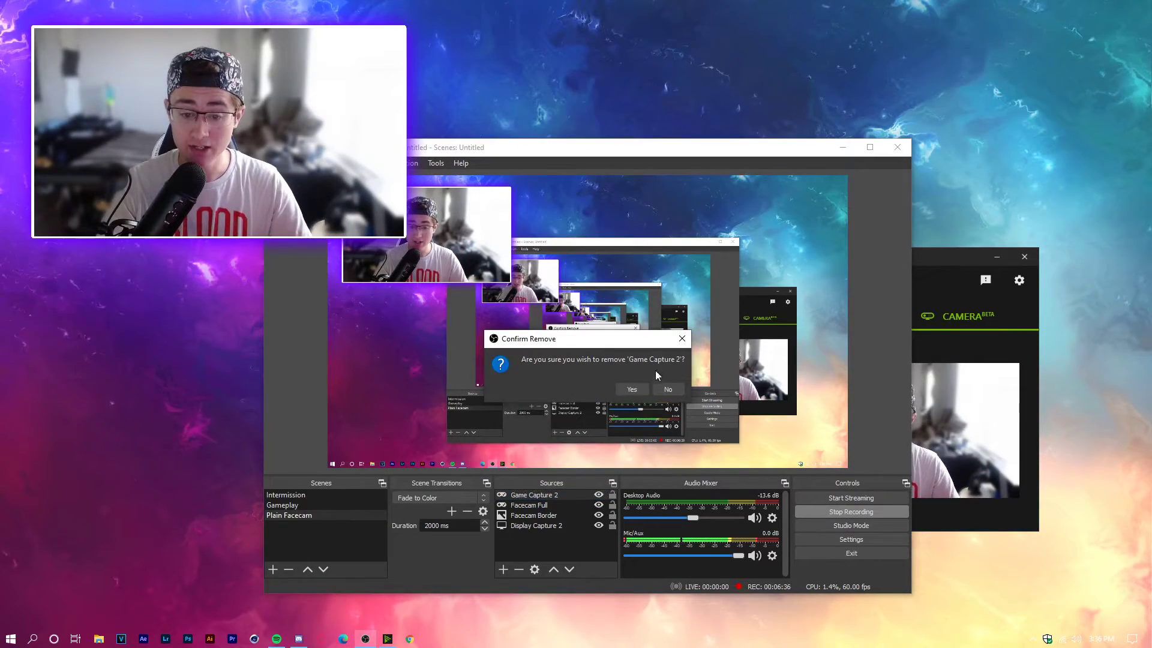
click(630, 387)
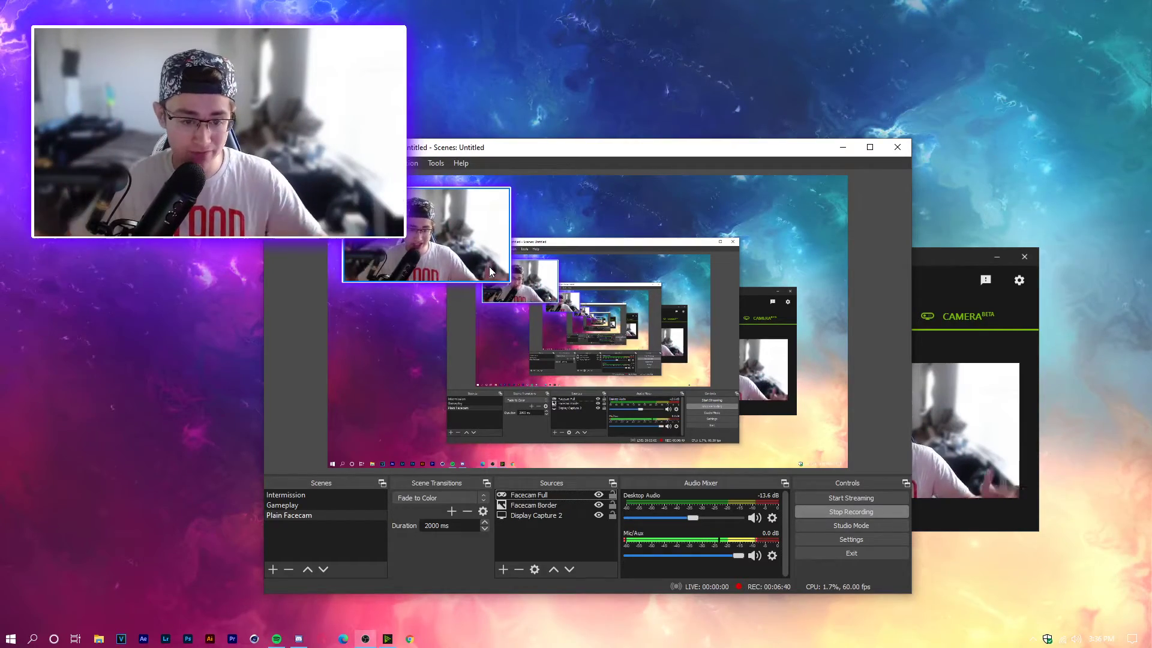
drag(600, 147, 481, 100)
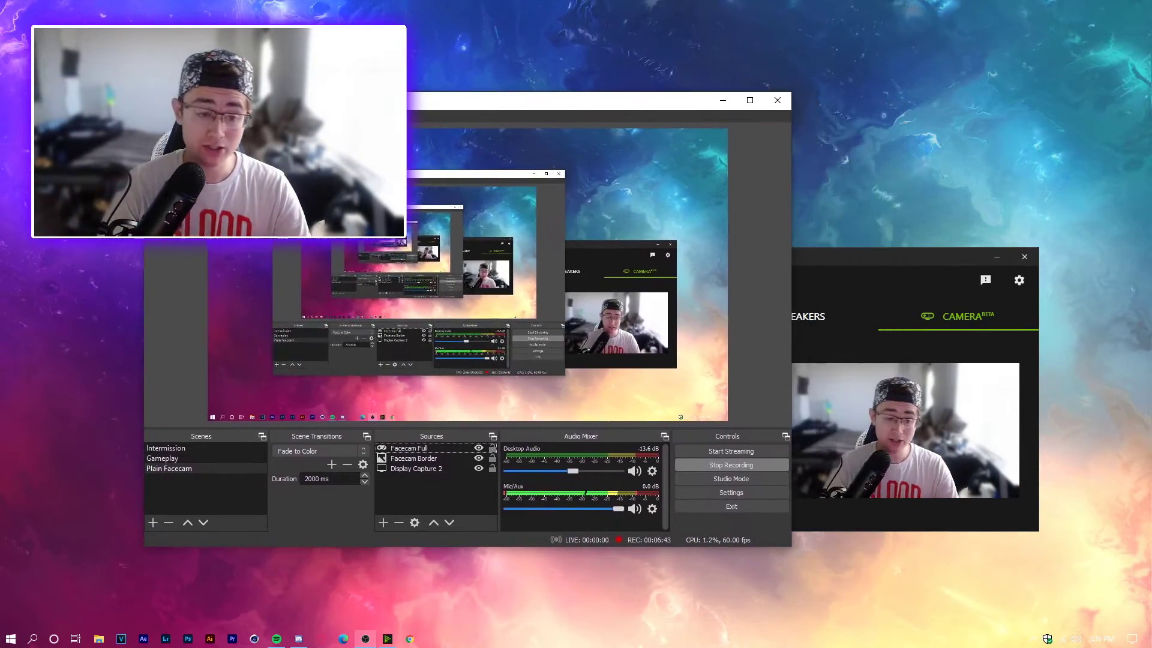
Open the Filters window of the Facecam Full source to view its Color Correction settings.
right_click(411, 450)
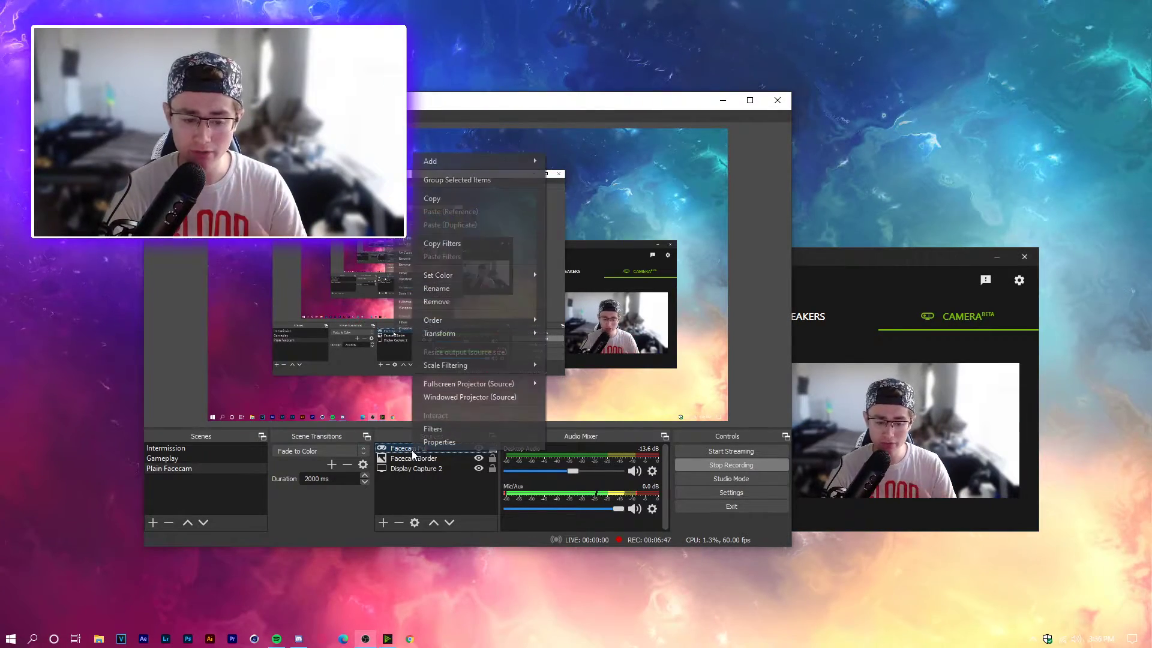
click(442, 430)
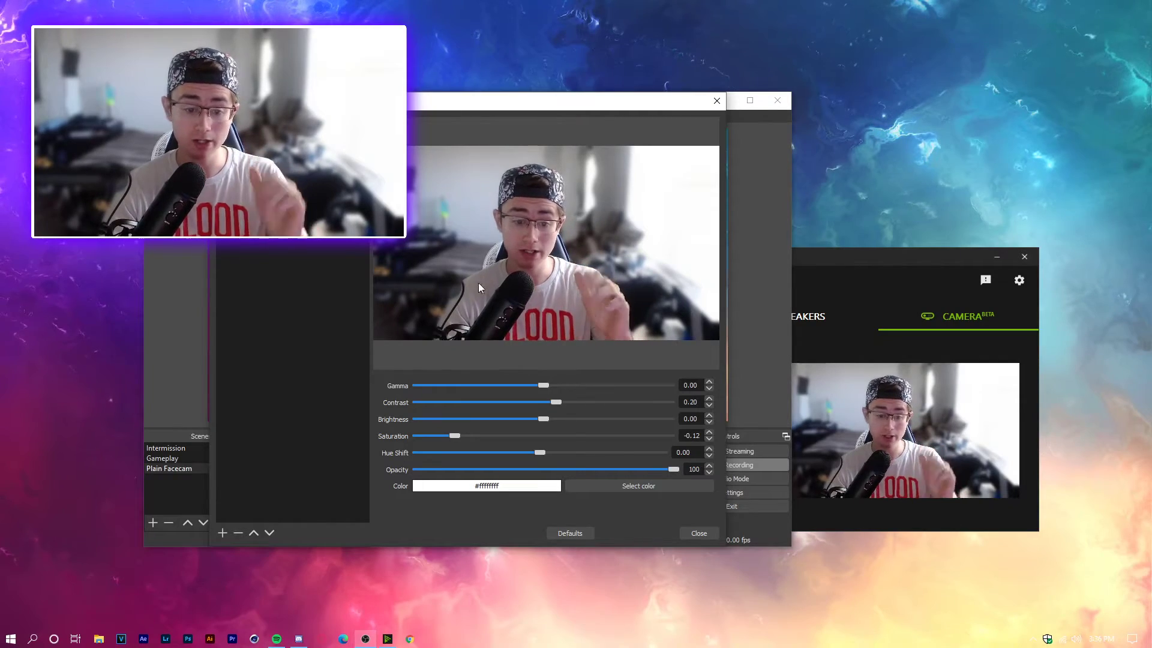